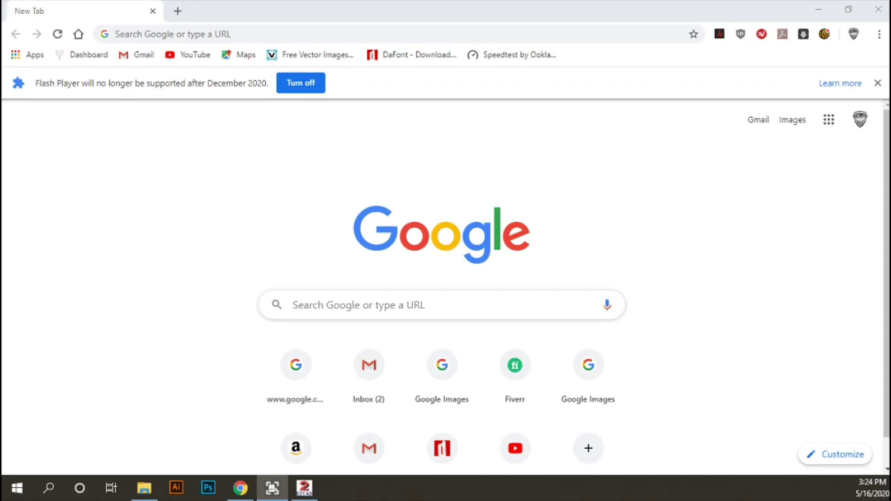
Load elsra.com/support-Driver.html, scroll to the PK-2068 driver files, then close Chrome
{"action": "left_click", "coordinate": [243, 33]}
{"action": "right_click", "coordinate": [243, 33]}
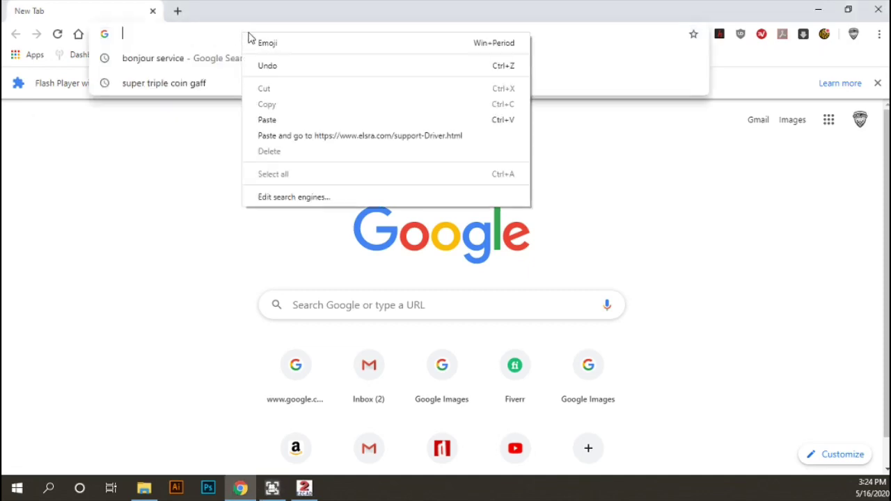
{"action": "left_click", "coordinate": [279, 120]}
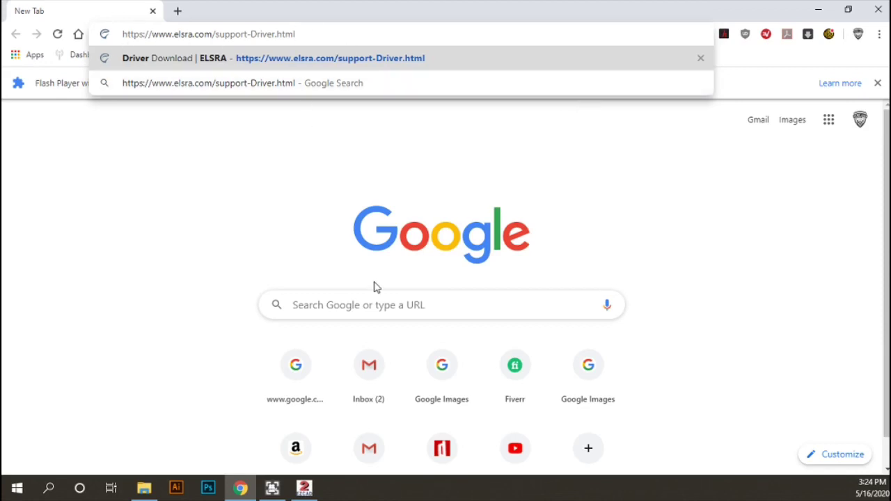
{"action": "key", "text": "Return"}
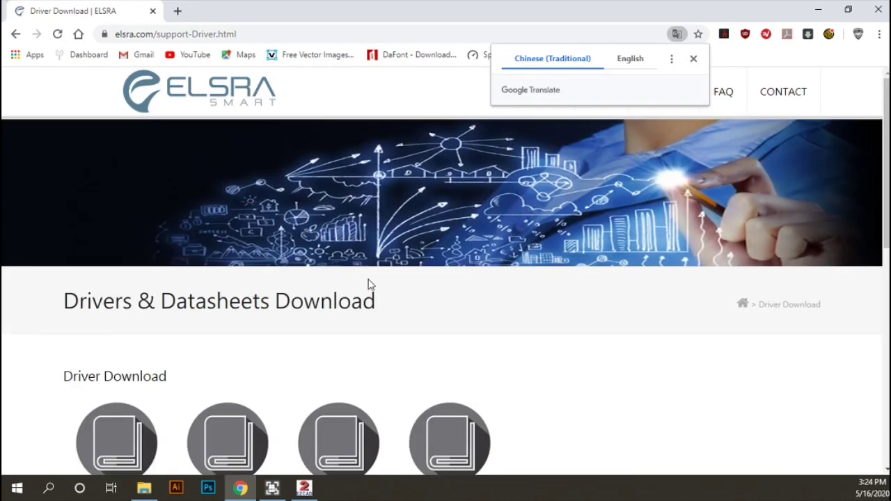
{"action": "scroll", "coordinate": [278, 270], "scroll_direction": "down", "scroll_amount": 4}
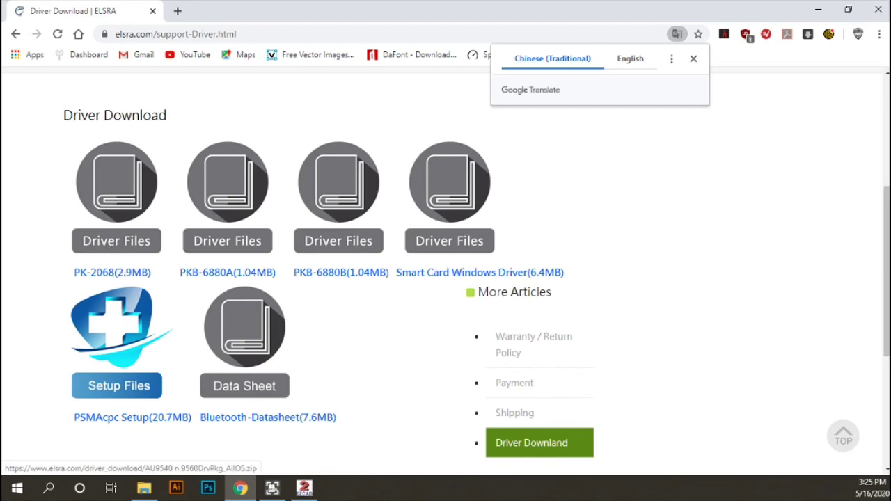
{"action": "left_click", "coordinate": [879, 10]}
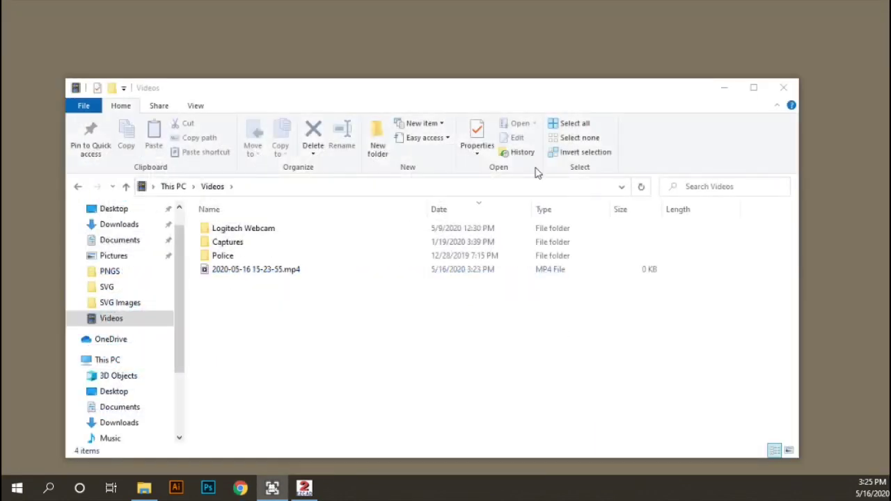
Close the Videos folder and open PK-2068.zip to see its installer and manual
{"action": "left_click", "coordinate": [783, 87]}
{"action": "double_click", "coordinate": [420, 158]}
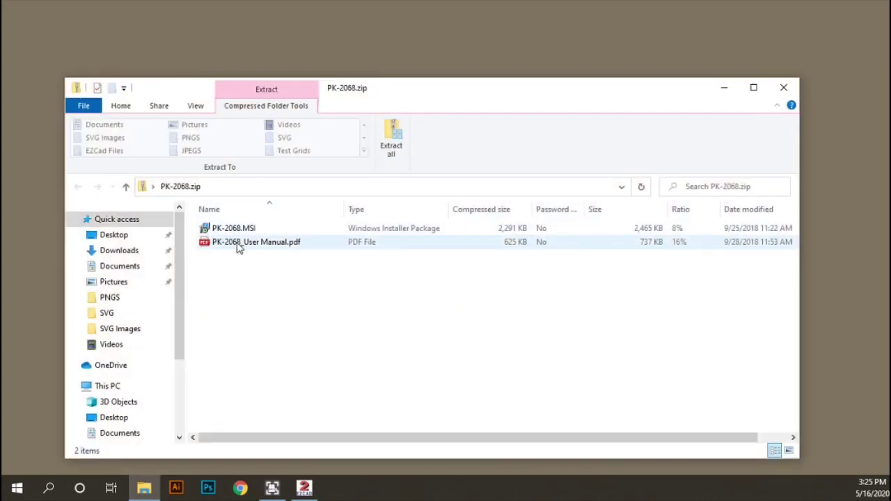
Open PK-2068_User Manual.pdf and scroll through its installation and programming pages
{"action": "double_click", "coordinate": [238, 247]}
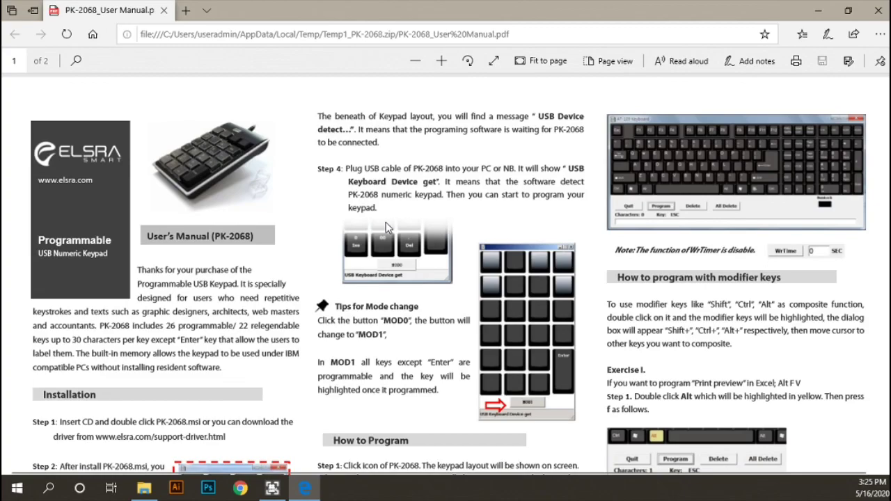
{"action": "scroll", "coordinate": [379, 224], "scroll_direction": "down", "scroll_amount": 5}
{"action": "scroll", "coordinate": [388, 227], "scroll_direction": "down", "scroll_amount": 3}
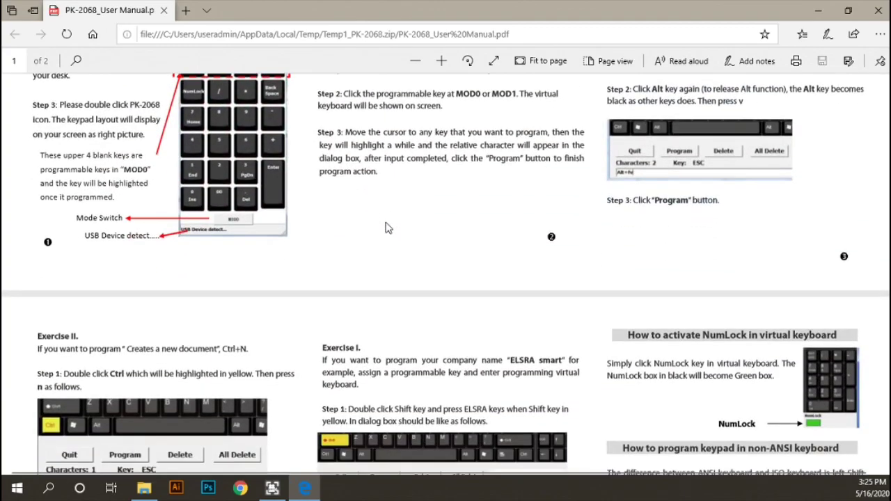
{"action": "scroll", "coordinate": [387, 225], "scroll_direction": "up", "scroll_amount": 8}
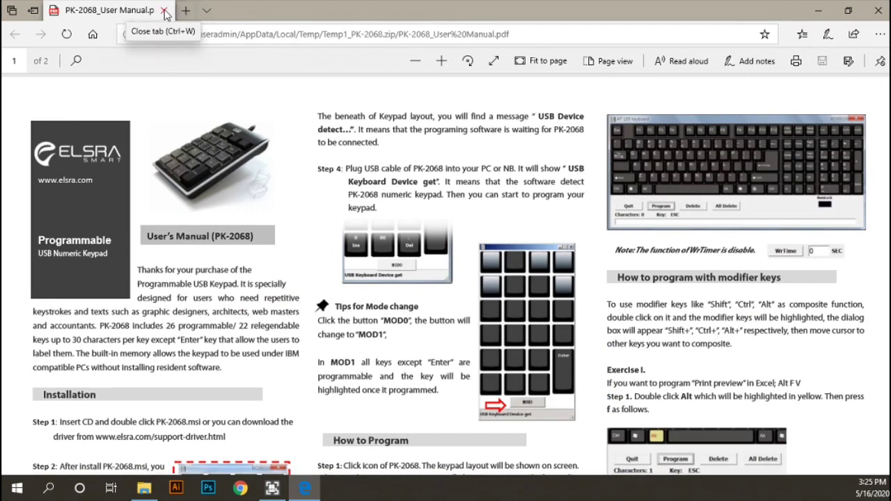
Close the manual, run PK-2068.MSI past SmartScreen, and install with default settings
{"action": "left_click", "coordinate": [165, 11]}
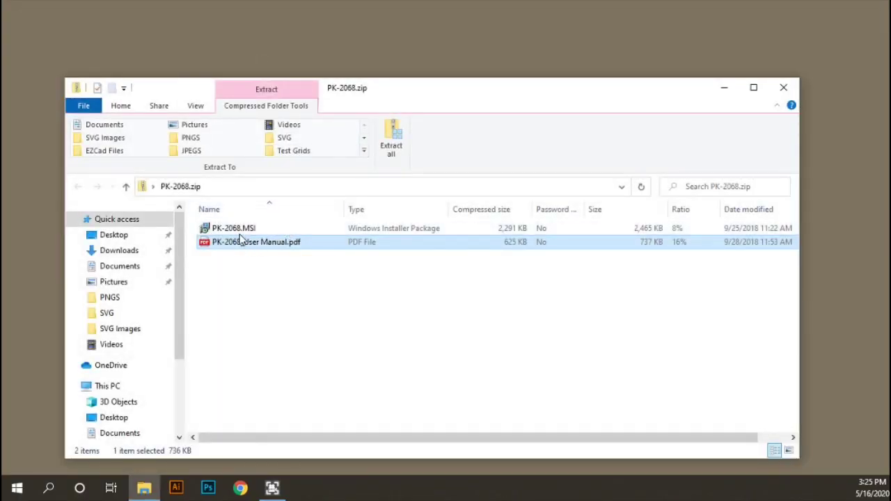
{"action": "double_click", "coordinate": [241, 229]}
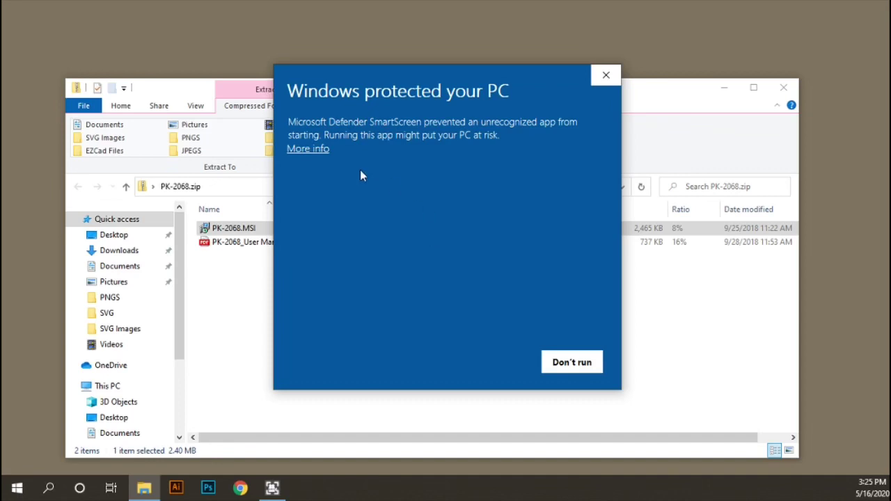
{"action": "left_click", "coordinate": [314, 149]}
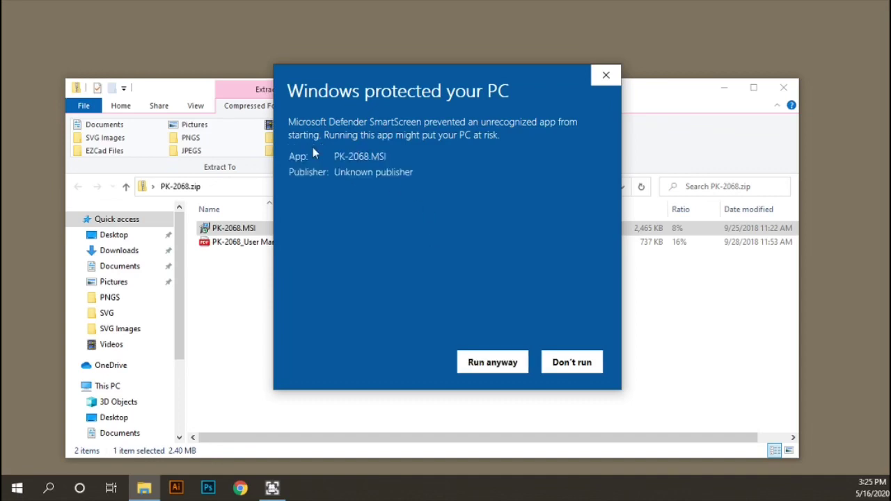
{"action": "left_click", "coordinate": [493, 362]}
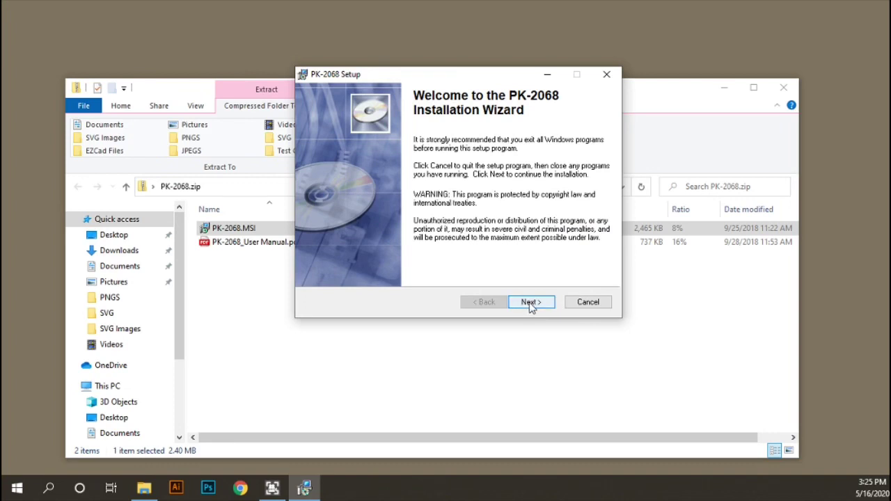
{"action": "left_click", "coordinate": [531, 302]}
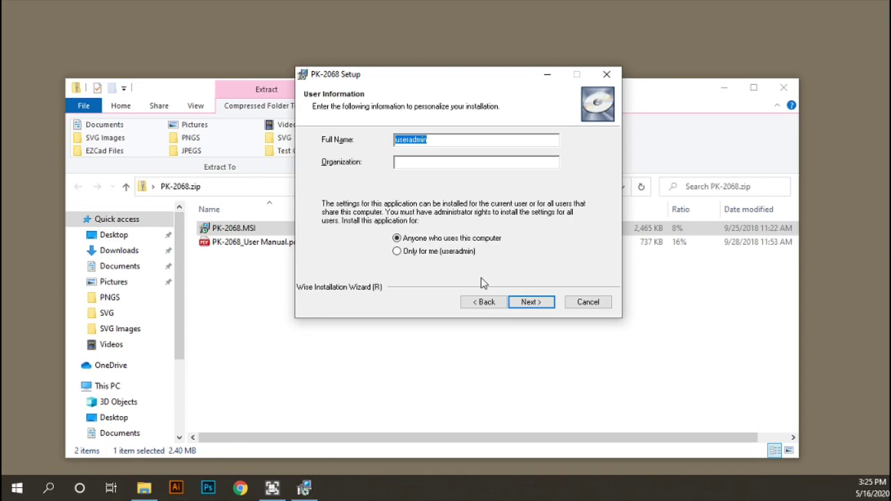
{"action": "left_click", "coordinate": [530, 302]}
{"action": "left_click", "coordinate": [530, 302]}
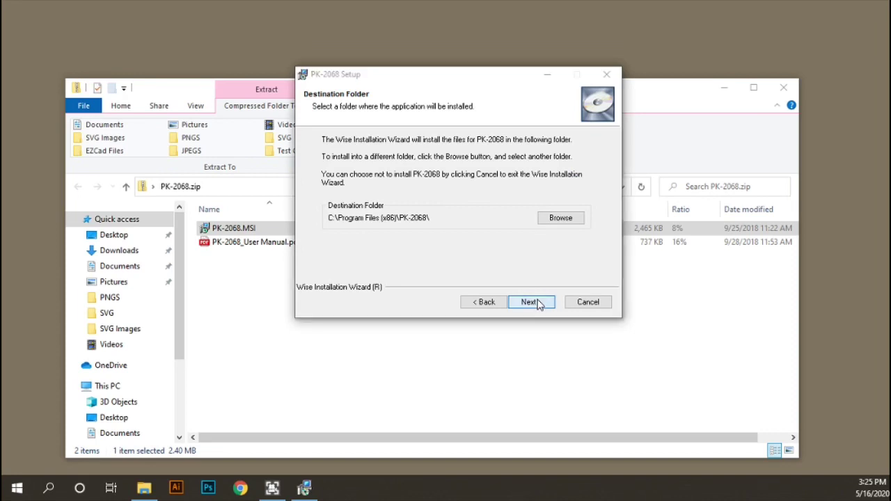
{"action": "left_click", "coordinate": [530, 303]}
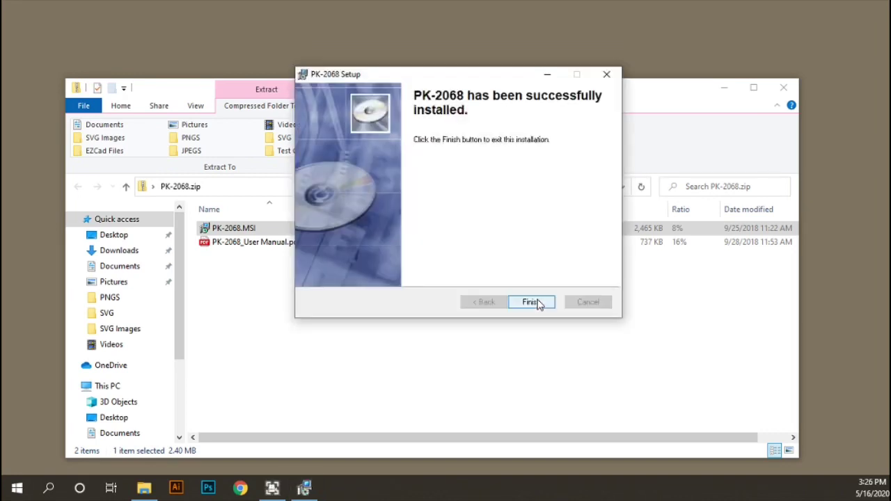
{"action": "left_click", "coordinate": [532, 302]}
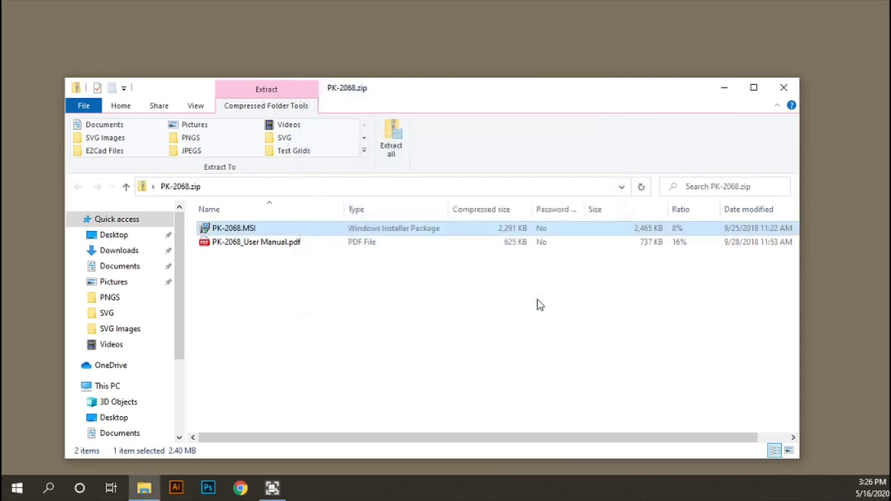
Close the archive window and drag a PK-2068 shortcut next to PK-2068.zip
{"action": "left_click", "coordinate": [785, 88]}
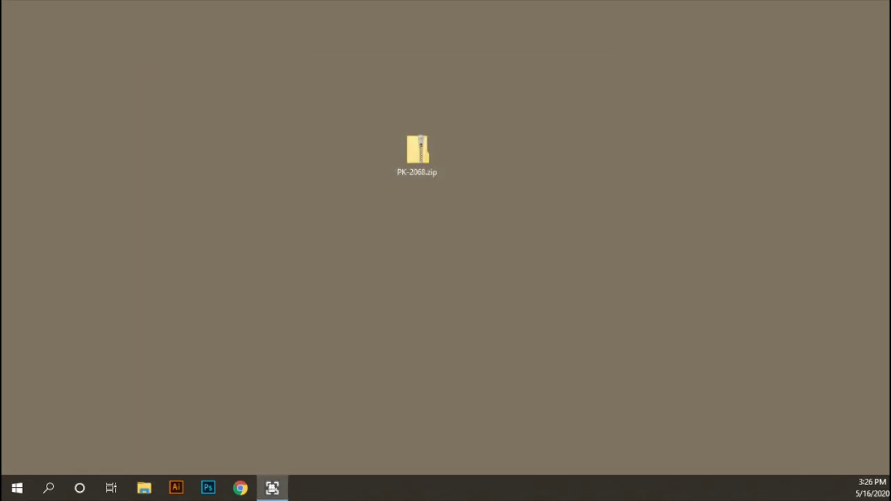
{"action": "left_click_drag", "start_coordinate": [2, 104], "coordinate": [493, 160]}
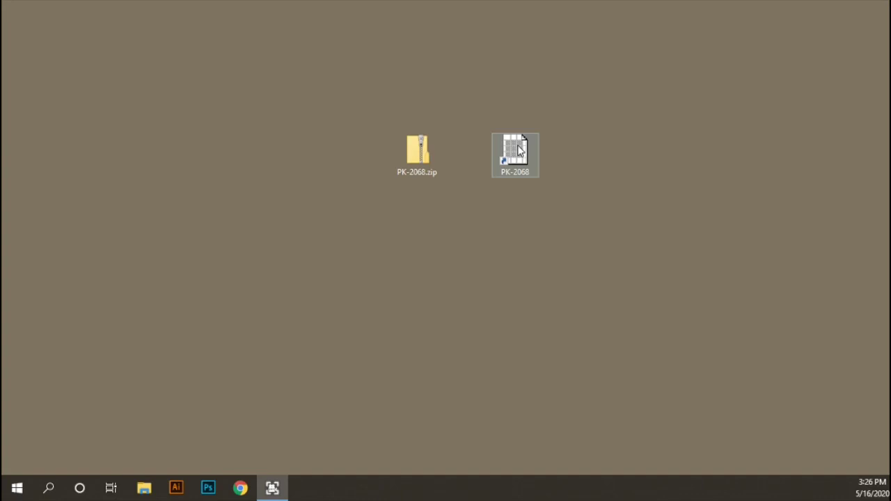
Launch the PK-2068 programmer, centre its window, and compare the MOD1 and MOD0 layers
{"action": "double_click", "coordinate": [520, 150]}
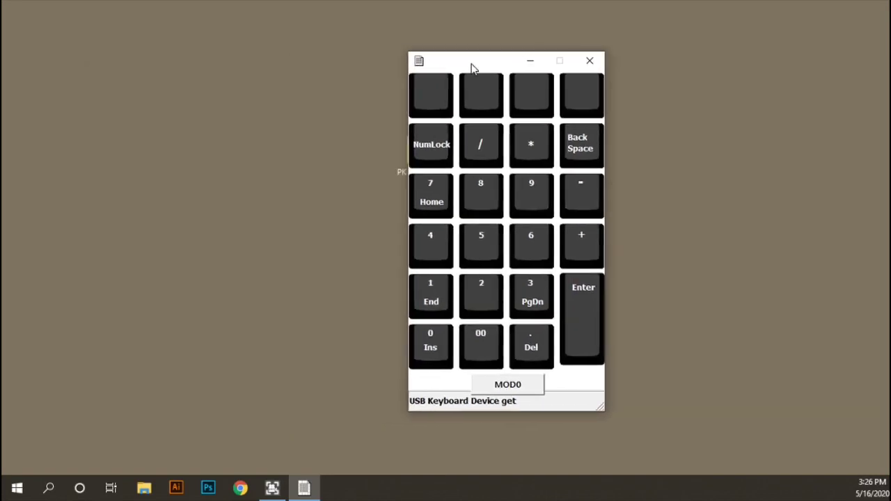
{"action": "left_click_drag", "start_coordinate": [471, 65], "coordinate": [439, 68]}
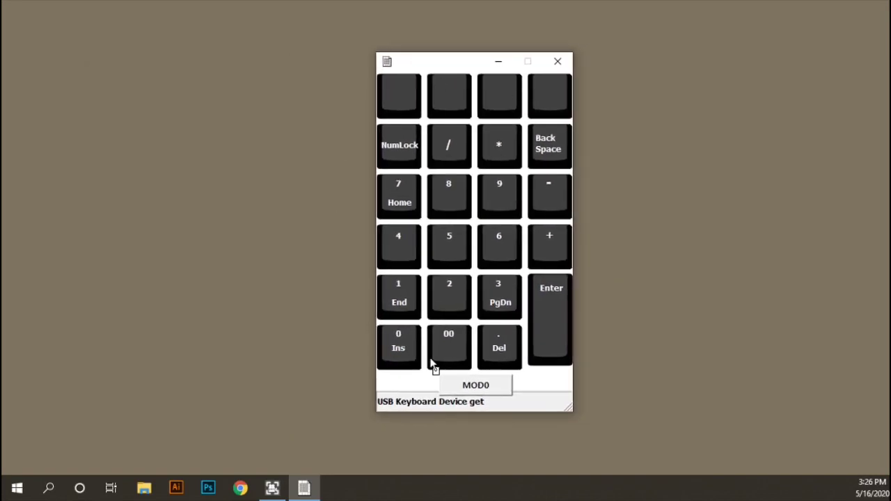
{"action": "left_click", "coordinate": [469, 393]}
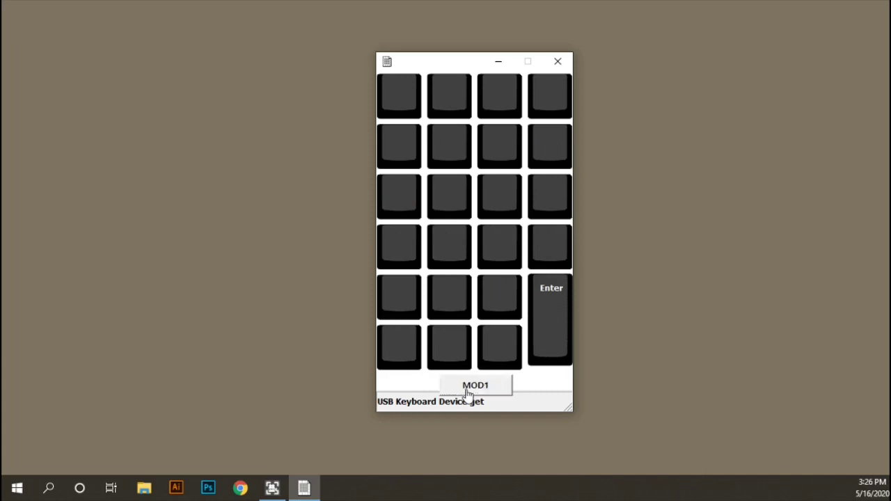
{"action": "left_click", "coordinate": [469, 393]}
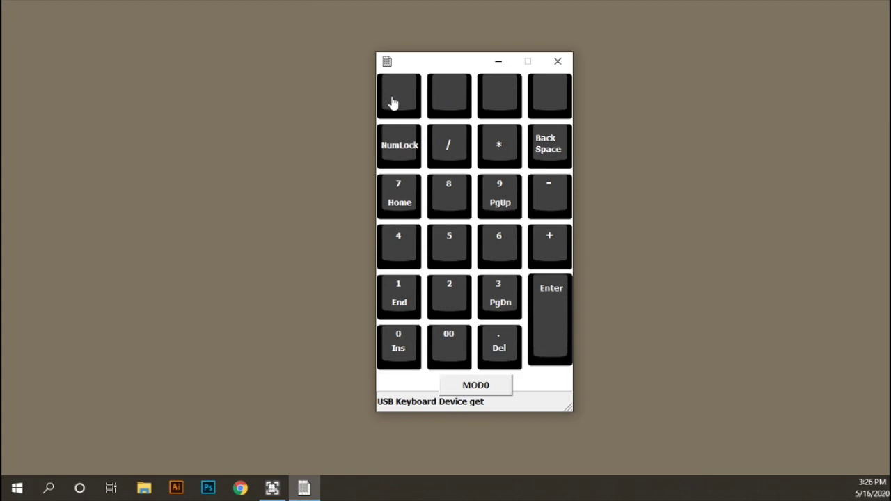
{"action": "left_click", "coordinate": [463, 384]}
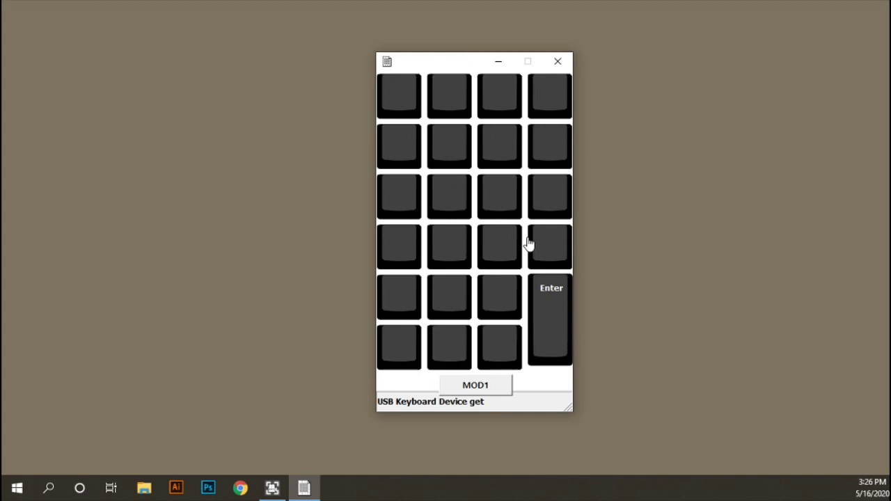
{"action": "left_click", "coordinate": [469, 390]}
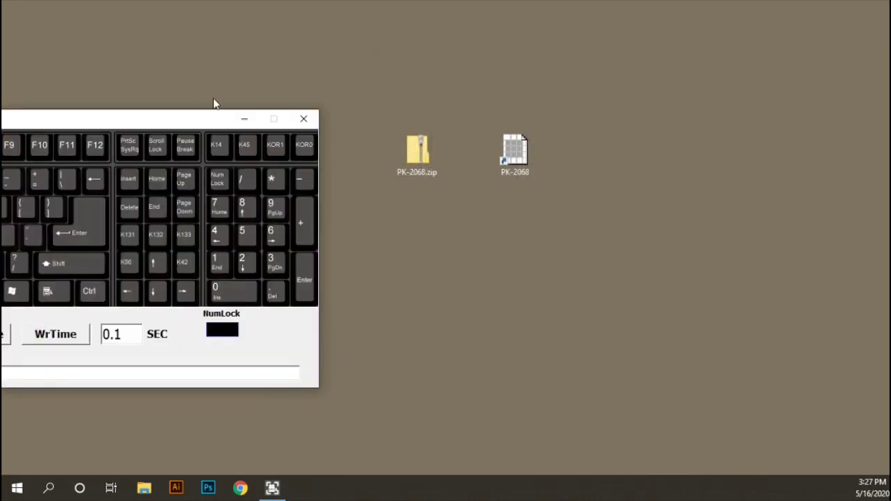
Program the four top keys as Esc, F1, F3 and F2 from the AT-109 keyboard
{"action": "left_click_drag", "start_coordinate": [169, 119], "coordinate": [578, 117]}
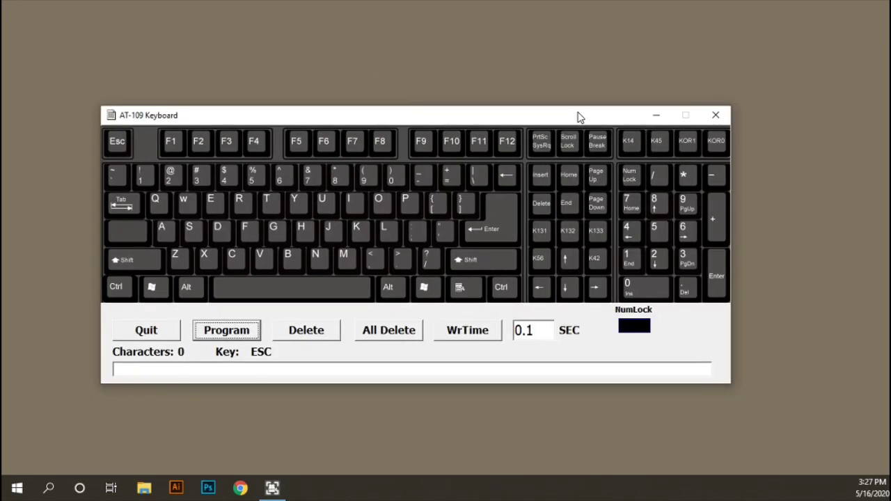
{"action": "left_click", "coordinate": [117, 145]}
{"action": "left_click", "coordinate": [226, 330]}
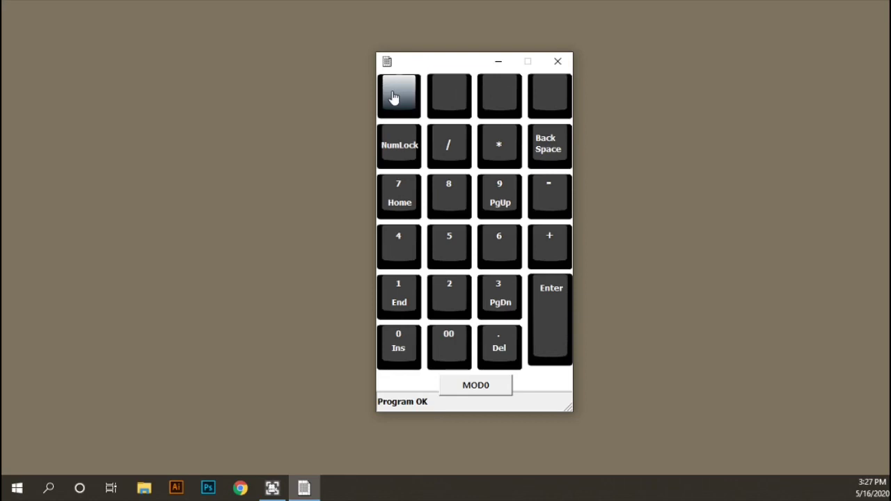
{"action": "left_click", "coordinate": [456, 96]}
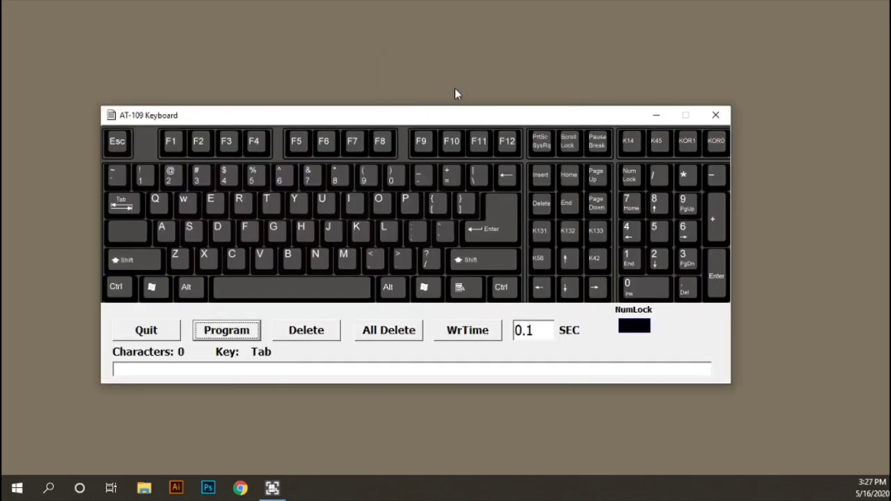
{"action": "left_click", "coordinate": [173, 143]}
{"action": "left_click", "coordinate": [226, 330]}
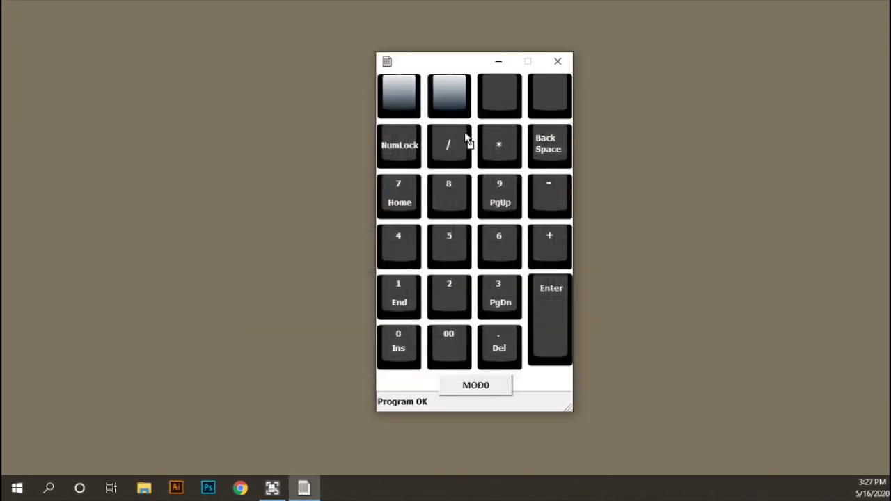
{"action": "left_click", "coordinate": [489, 102]}
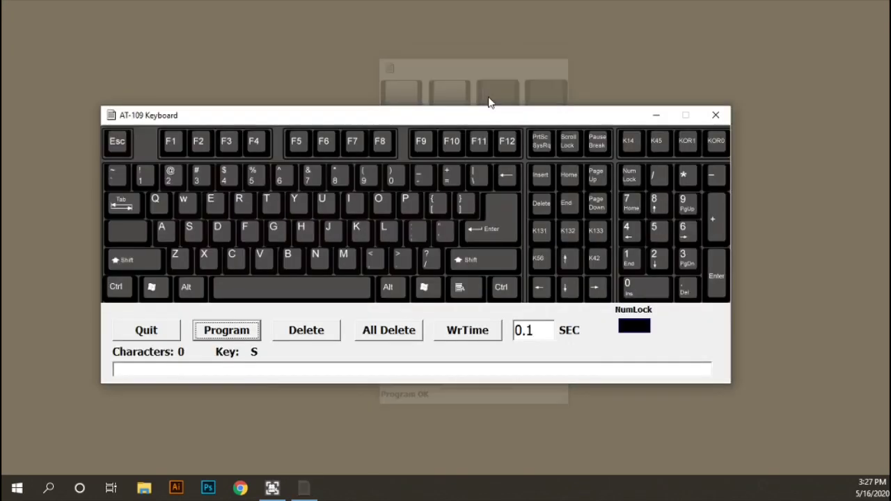
{"action": "left_click", "coordinate": [226, 143]}
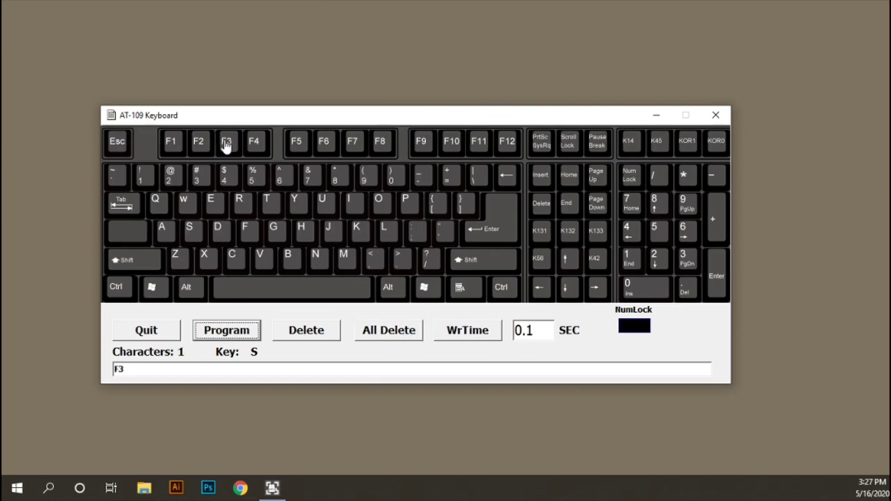
{"action": "left_click", "coordinate": [226, 330]}
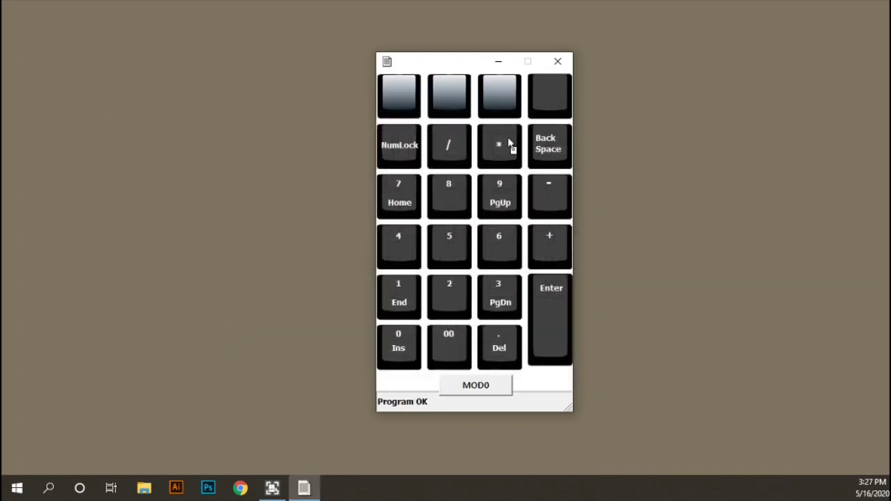
{"action": "left_click", "coordinate": [544, 102]}
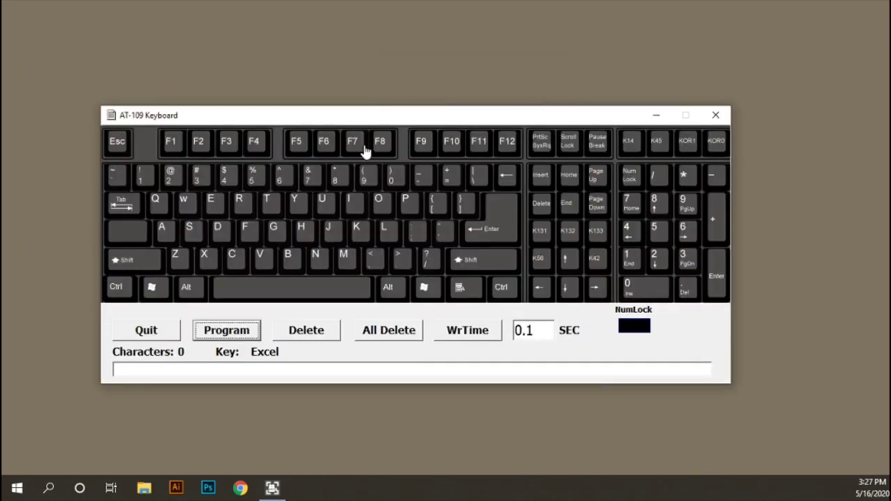
{"action": "left_click", "coordinate": [199, 144]}
{"action": "left_click", "coordinate": [227, 331]}
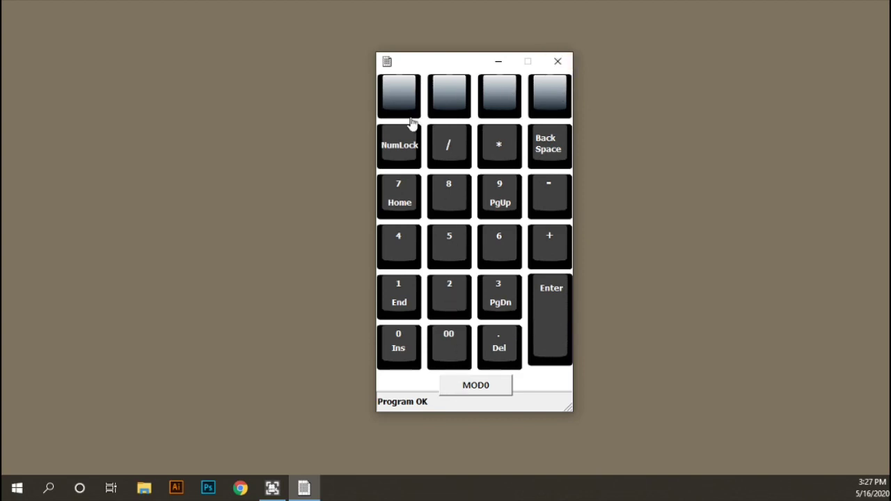
Check the MOD1 layer, cancel the assignment, and return to the MOD0 layer
{"action": "left_click", "coordinate": [476, 387]}
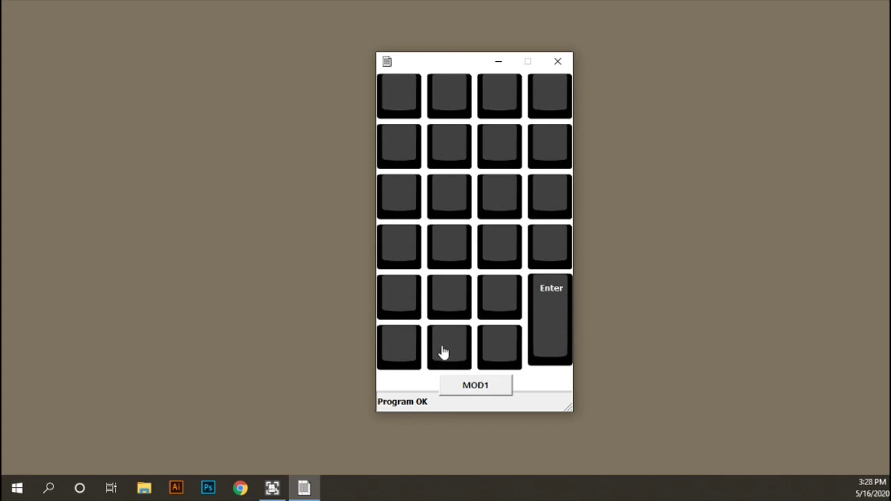
{"action": "key", "text": "Escape"}
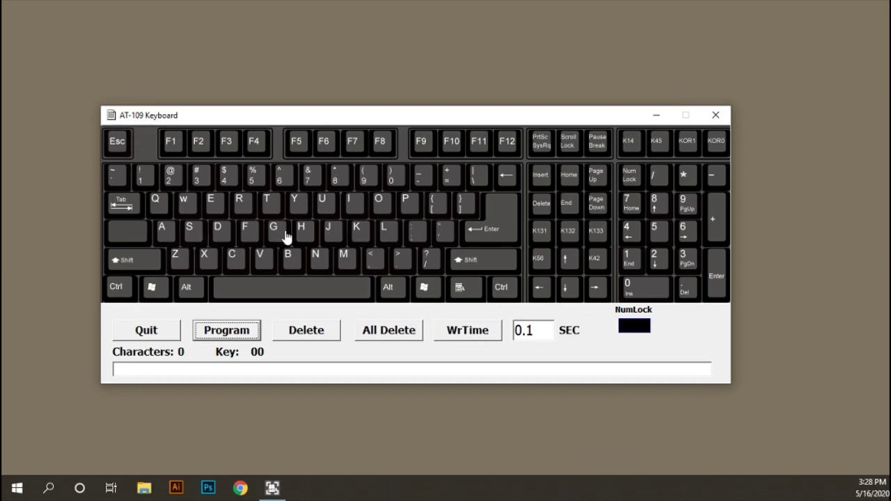
{"action": "left_click", "coordinate": [160, 370]}
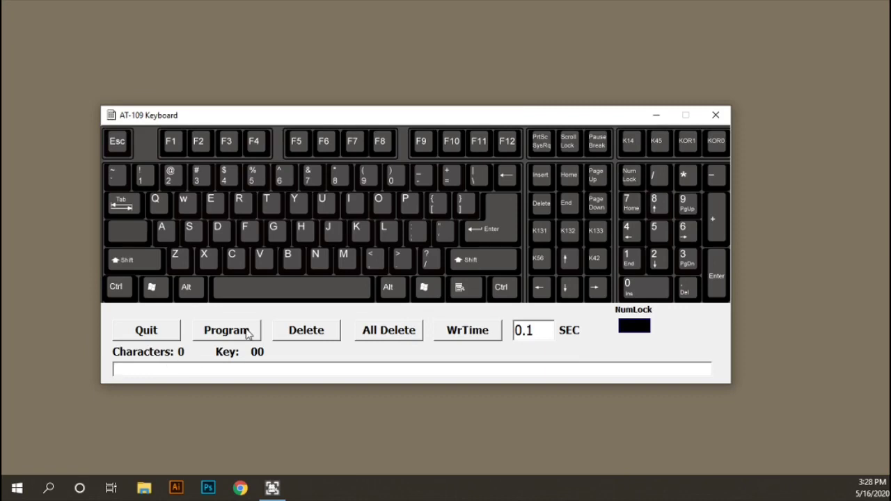
{"action": "left_click", "coordinate": [715, 117]}
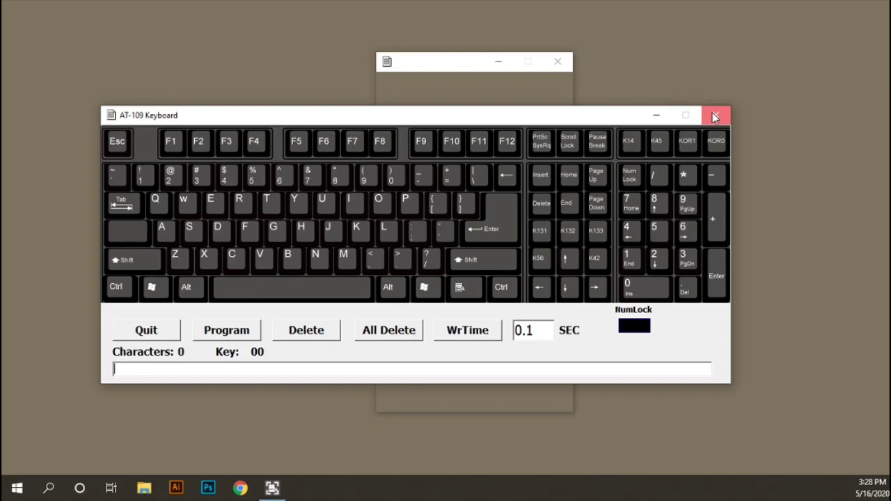
{"action": "left_click", "coordinate": [490, 395]}
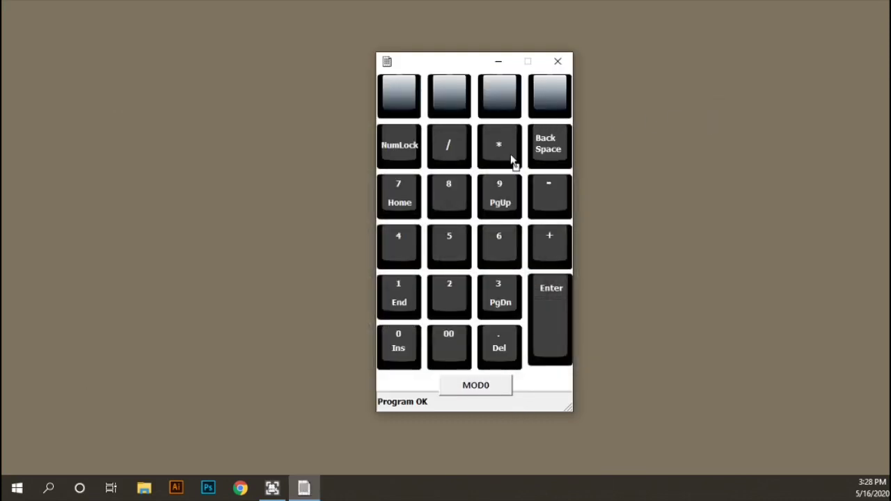
Close the PK-2068 keypad programming window
{"action": "left_click", "coordinate": [560, 63]}
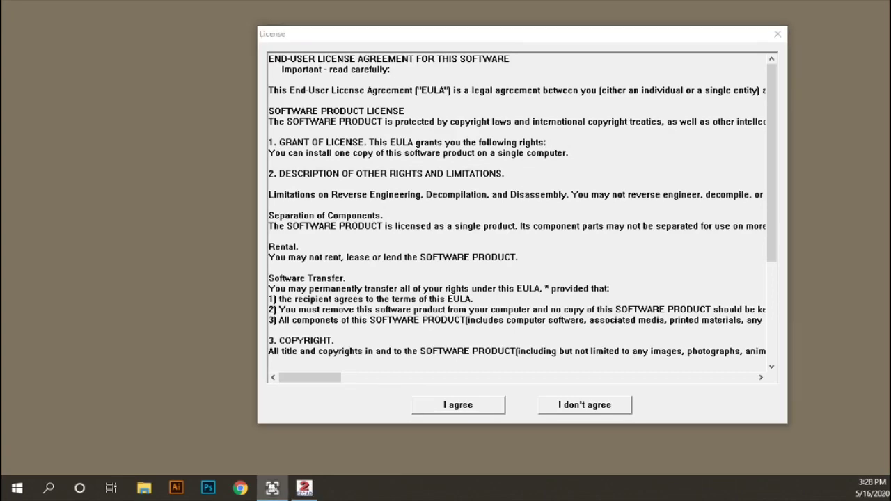
Accept the EzCad licence and draw a small rectangle near the work area's centre
{"action": "left_click", "coordinate": [458, 407]}
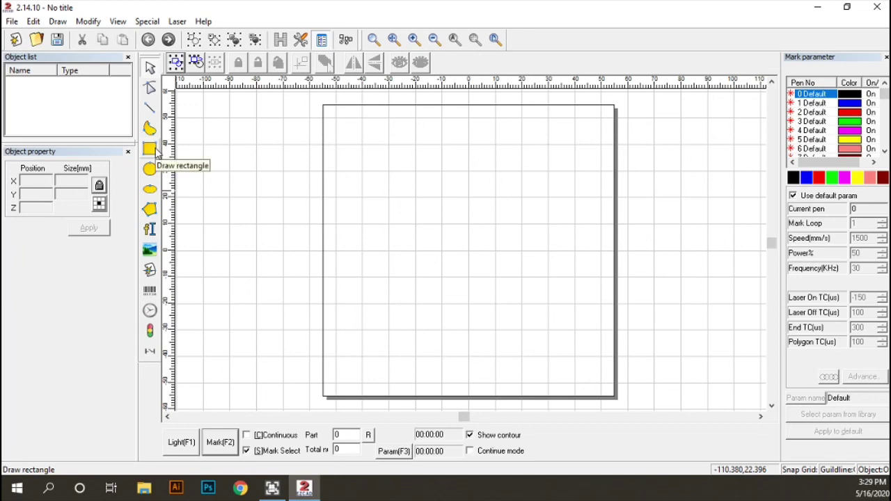
{"action": "left_click", "coordinate": [155, 151]}
{"action": "left_click_drag", "start_coordinate": [420, 198], "coordinate": [451, 227]}
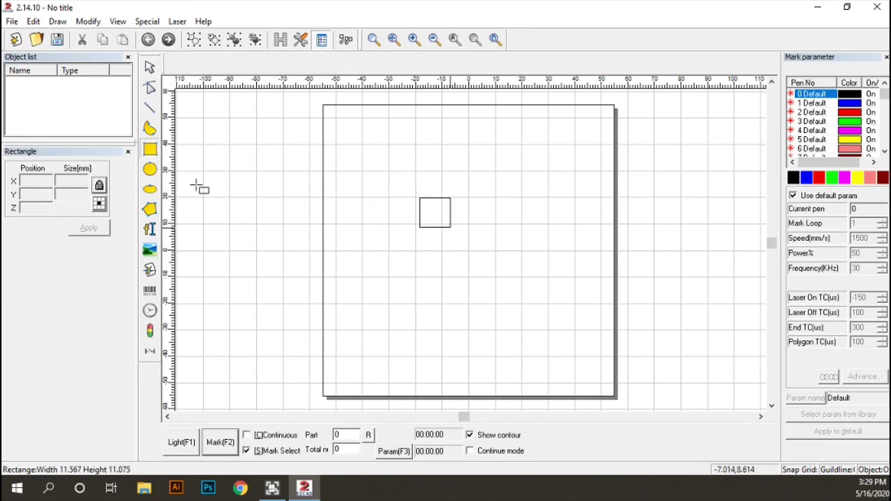
Resize the square to 12 × 12 mm and centre it at position 0, 0
{"action": "left_click", "coordinate": [149, 67]}
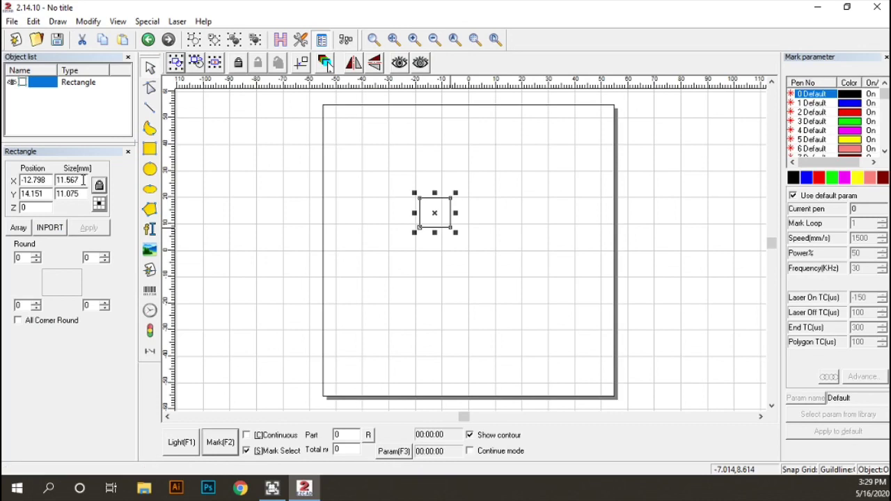
{"action": "left_click_drag", "start_coordinate": [83, 180], "coordinate": [24, 180]}
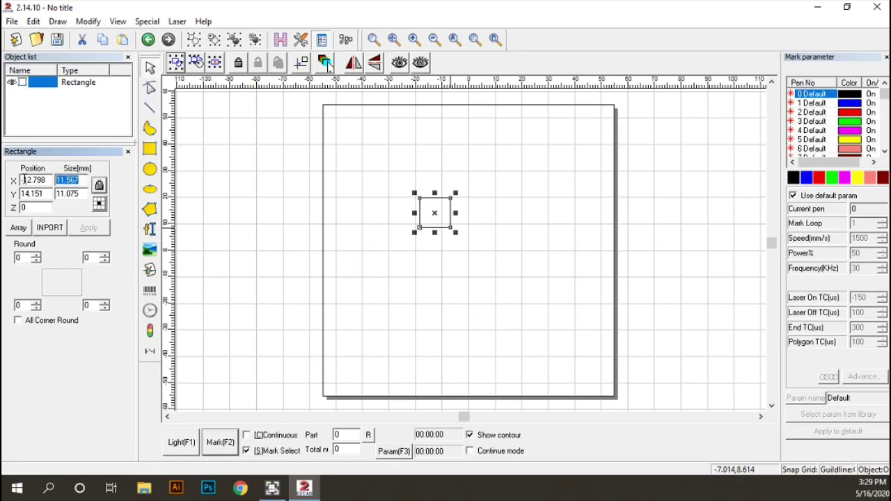
{"action": "type", "text": "12"}
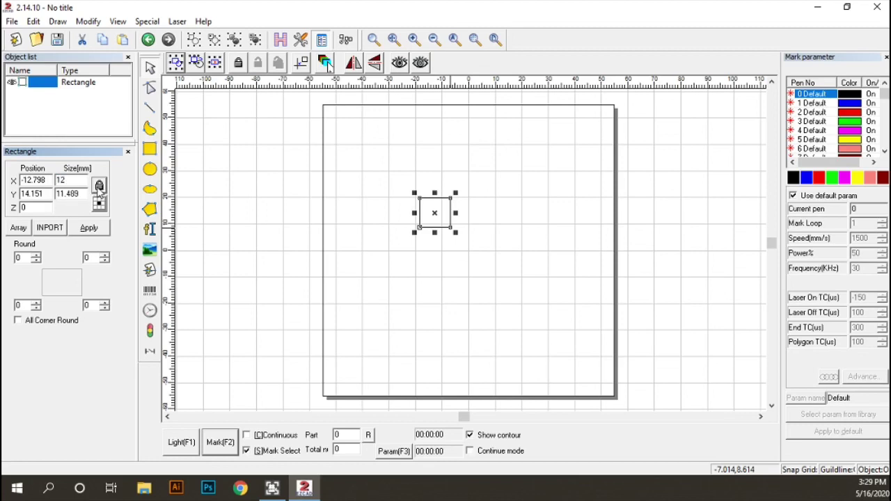
{"action": "key", "text": "Tab"}
{"action": "type", "text": "12"}
{"action": "left_click", "coordinate": [101, 230]}
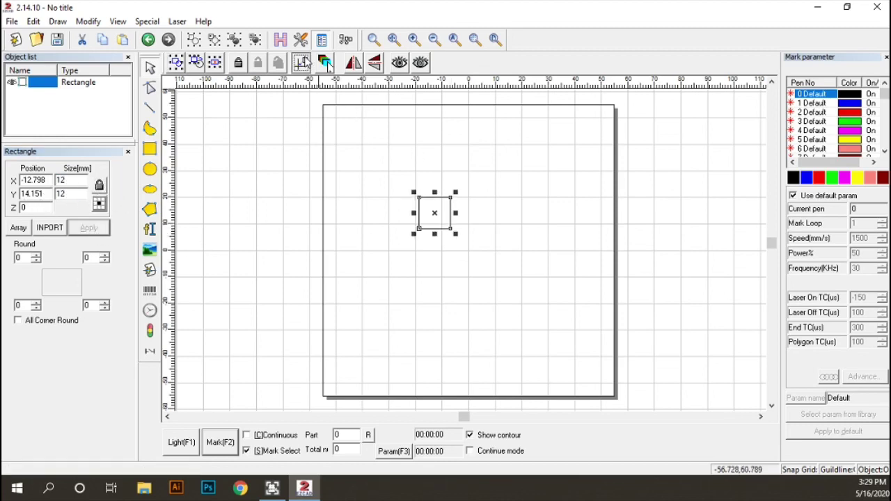
{"action": "left_click", "coordinate": [301, 62]}
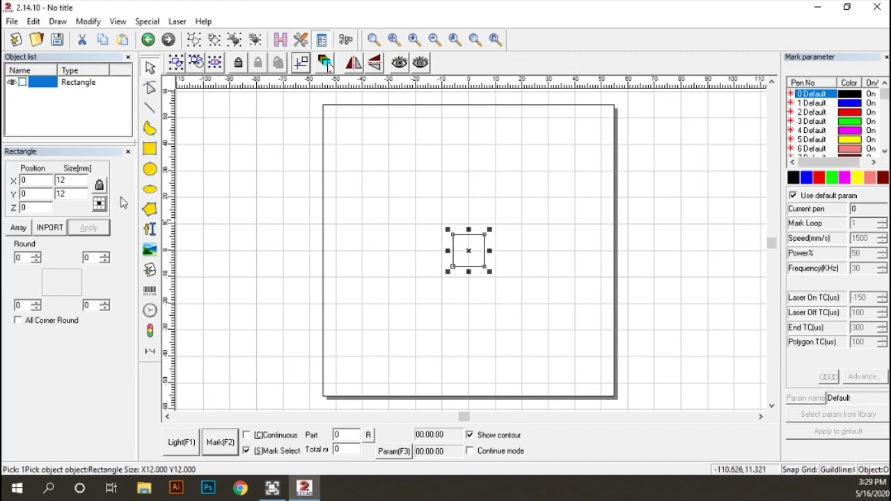
{"action": "left_click", "coordinate": [434, 207]}
Add the text ESC inside the square, shrink it, and centre it at 0, 0
{"action": "left_click", "coordinate": [150, 229]}
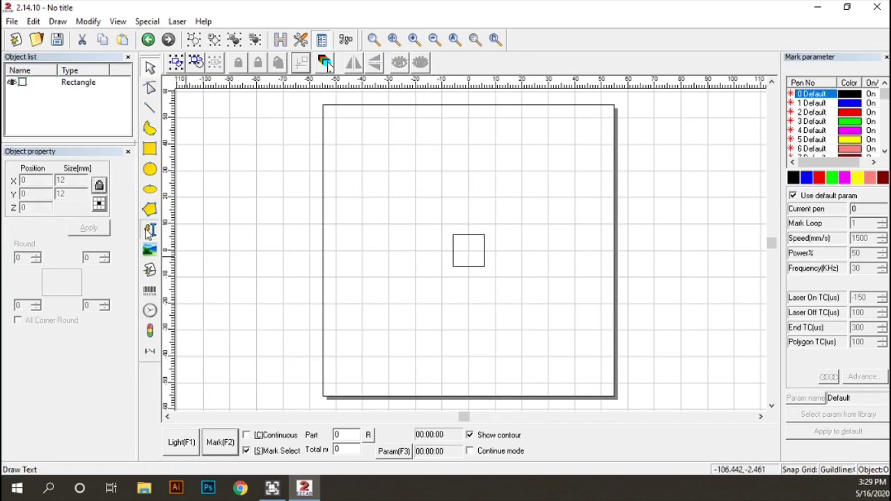
{"action": "left_click", "coordinate": [465, 254]}
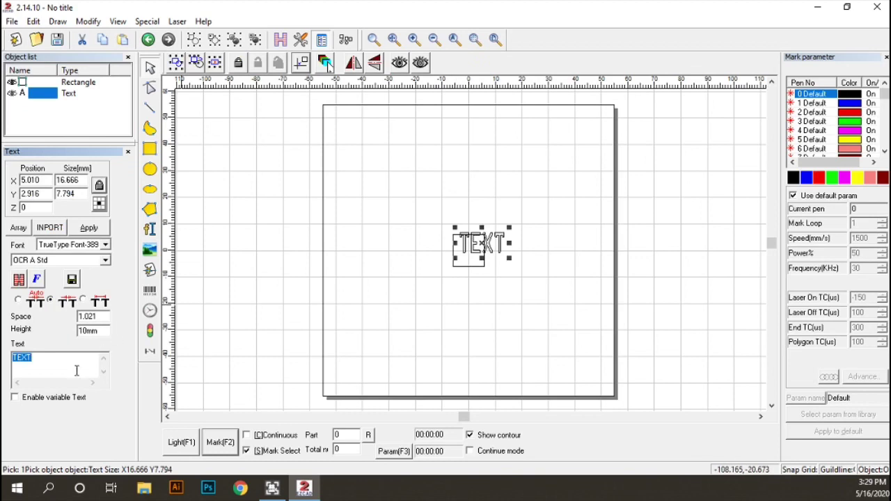
{"action": "type", "text": "ESC"}
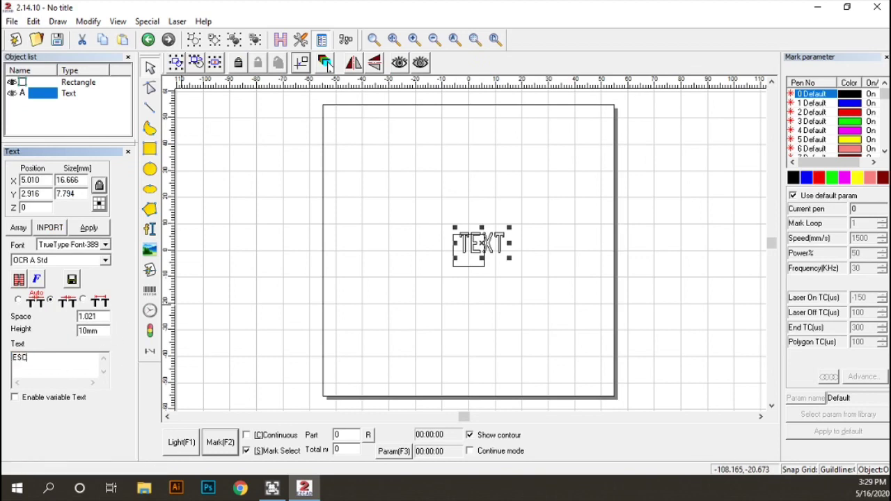
{"action": "left_click", "coordinate": [89, 228]}
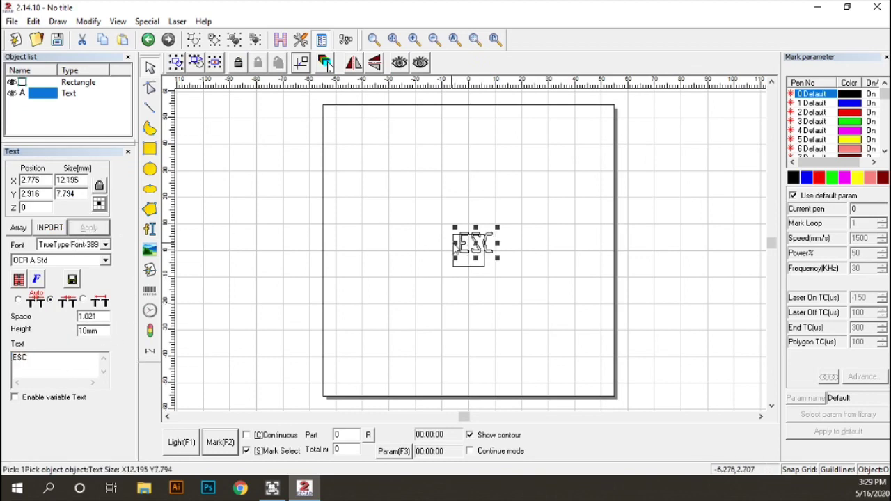
{"action": "left_click_drag", "start_coordinate": [498, 228], "coordinate": [491, 232]}
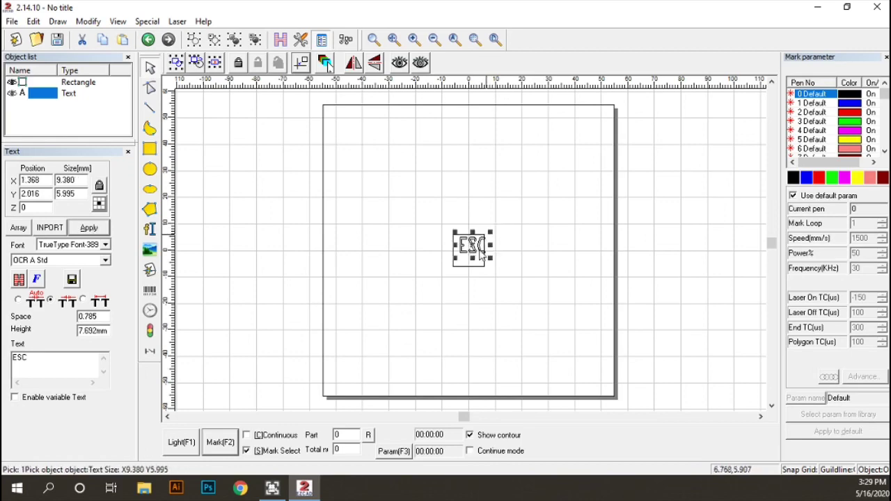
{"action": "left_click", "coordinate": [301, 62]}
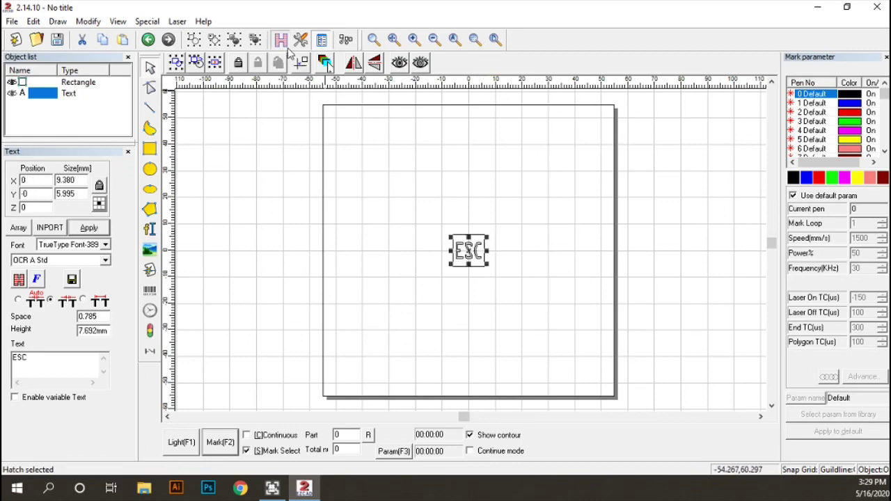
Fill the ESC text with a hatch, adjusting the hatch line pattern
{"action": "left_click", "coordinate": [281, 39]}
{"action": "left_click", "coordinate": [543, 110]}
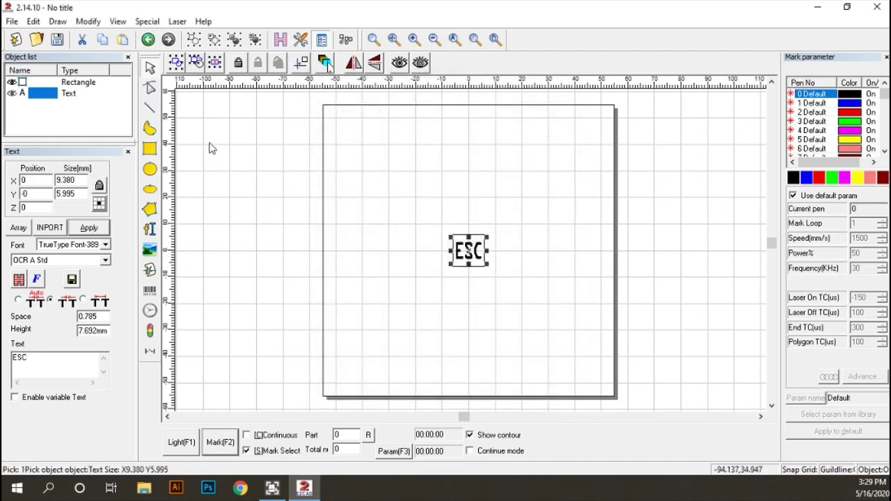
{"action": "left_click", "coordinate": [280, 40]}
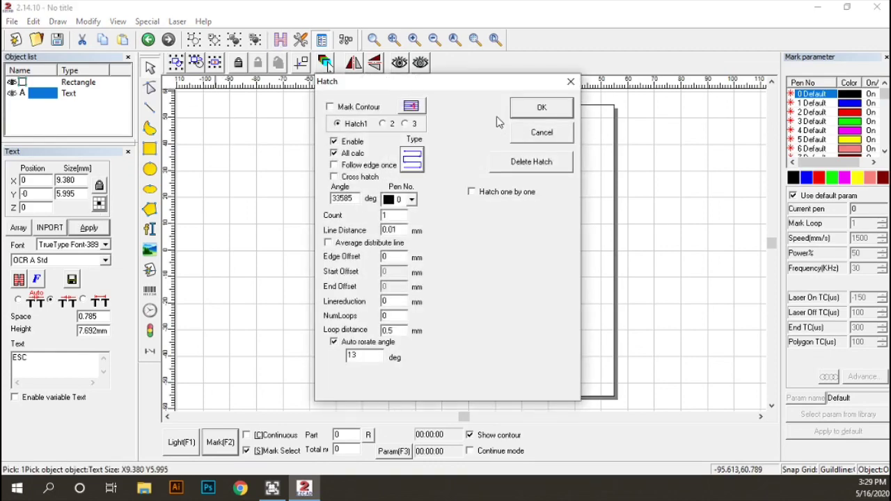
{"action": "left_click", "coordinate": [413, 159]}
{"action": "left_click", "coordinate": [412, 158]}
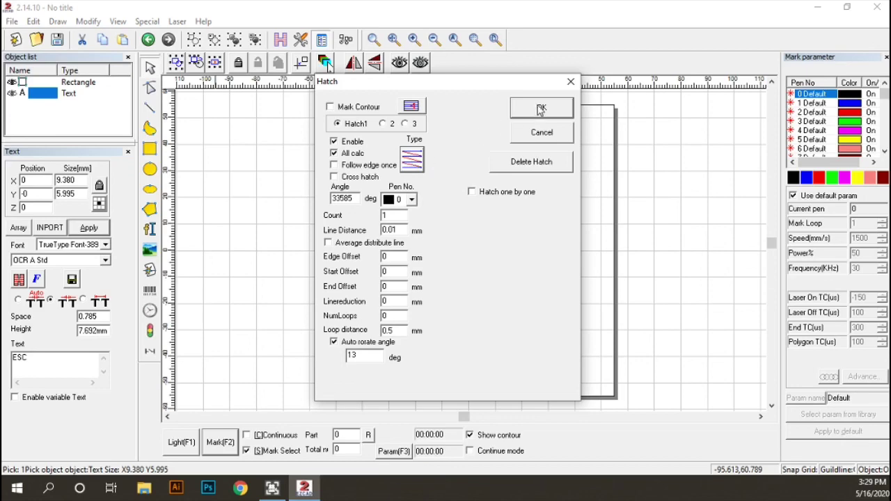
{"action": "left_click", "coordinate": [542, 108]}
{"action": "left_click", "coordinate": [489, 221]}
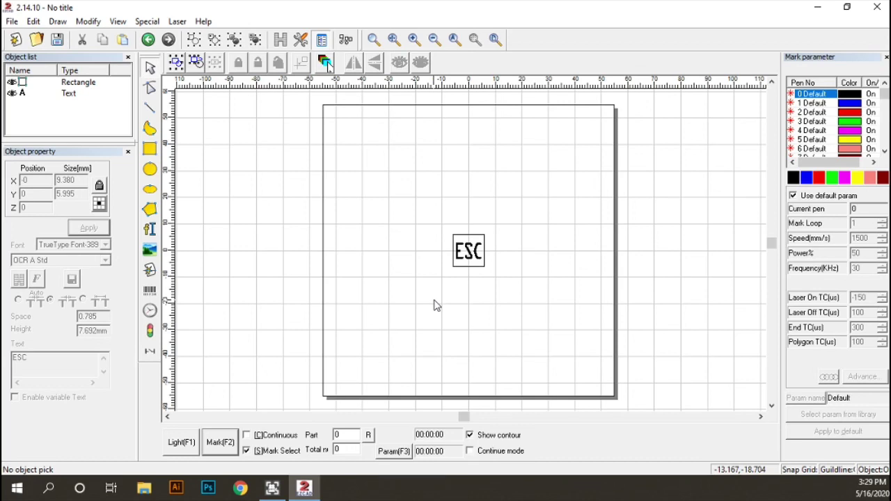
Box-select the 12 mm square and ESC text, then run and stop the F1 red-light preview
{"action": "left_click", "coordinate": [456, 237]}
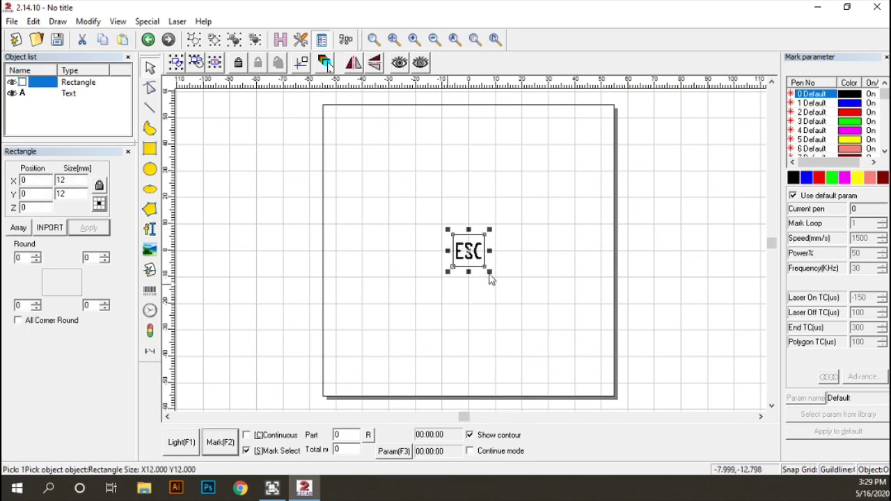
{"action": "left_click", "coordinate": [514, 213]}
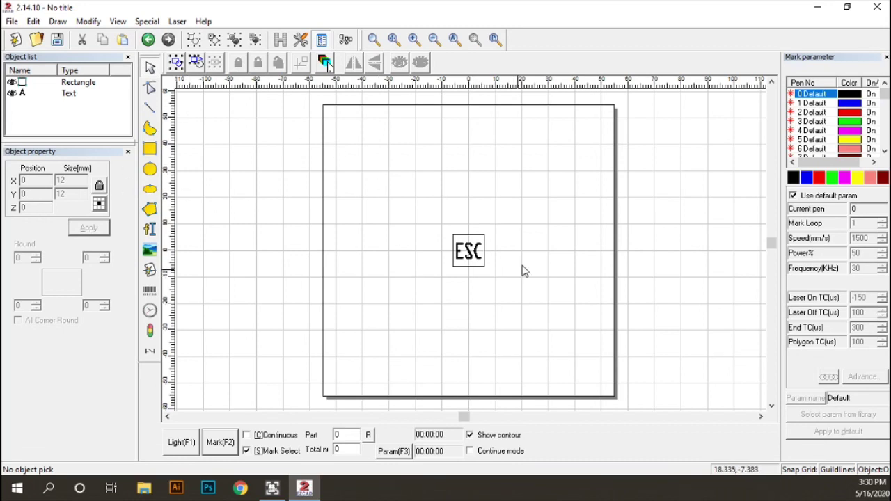
{"action": "left_click_drag", "start_coordinate": [531, 228], "coordinate": [352, 335]}
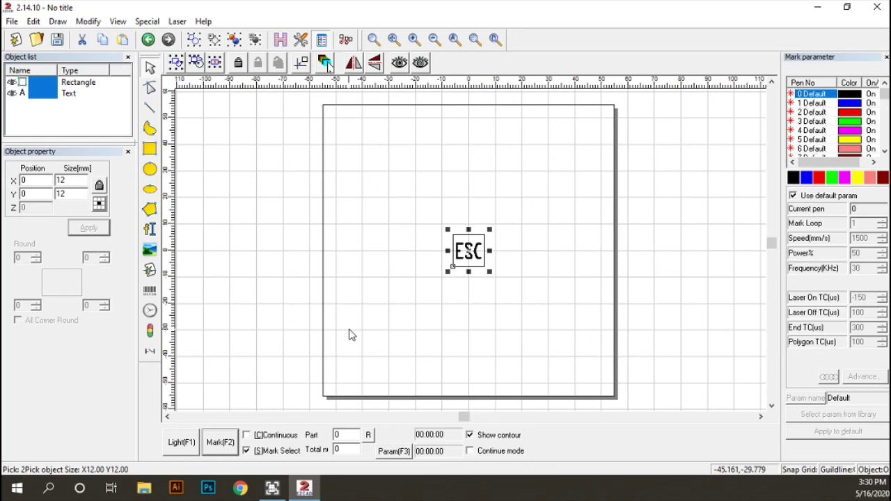
{"action": "key", "text": "F1"}
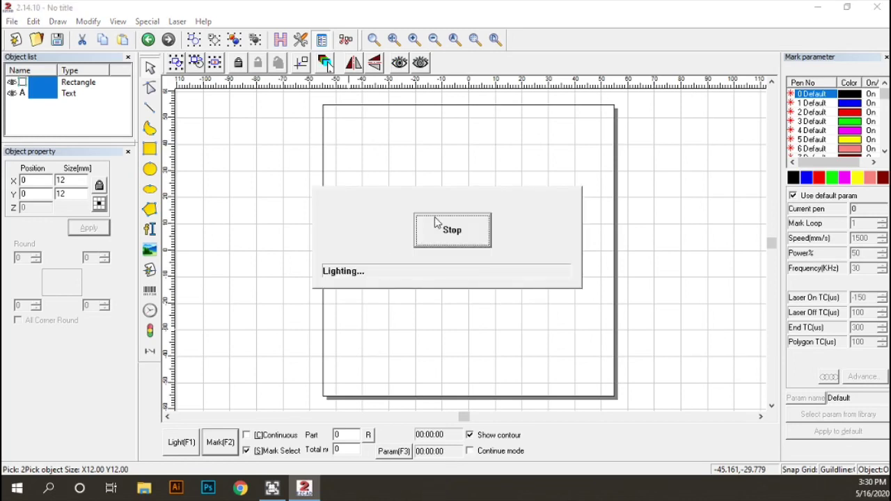
{"action": "left_click", "coordinate": [465, 239]}
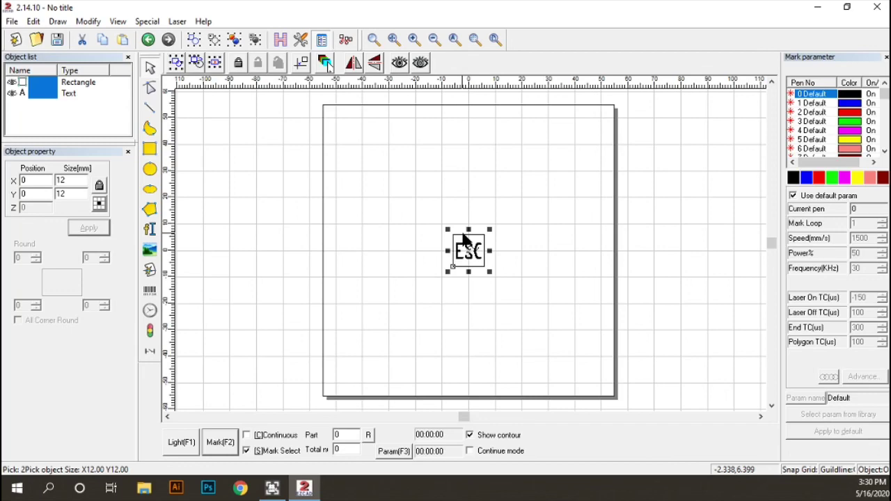
Glance at Configuration Parameters unchanged, then exit EzCad without saving the ESC design
{"action": "key", "text": "F3"}
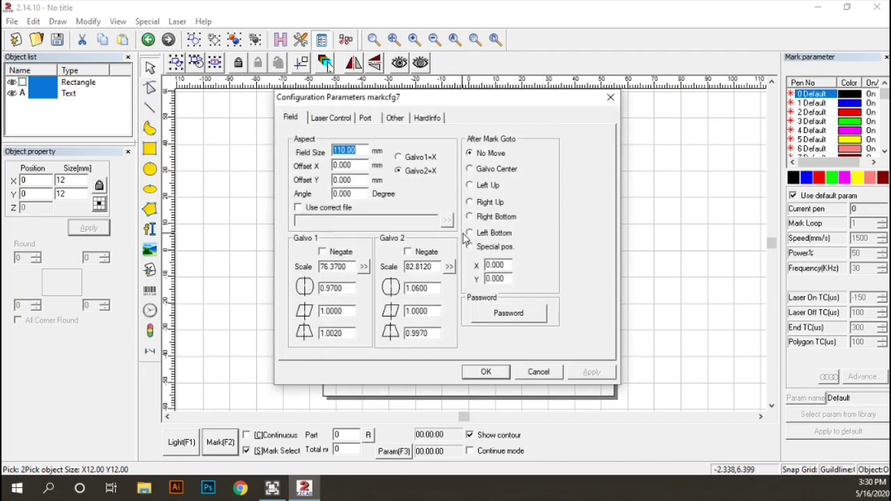
{"action": "key", "text": "Escape"}
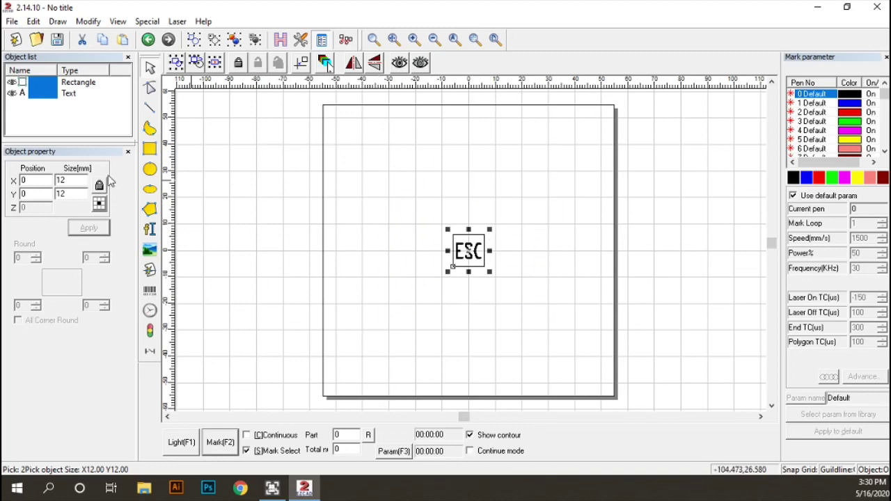
{"action": "left_click", "coordinate": [14, 22]}
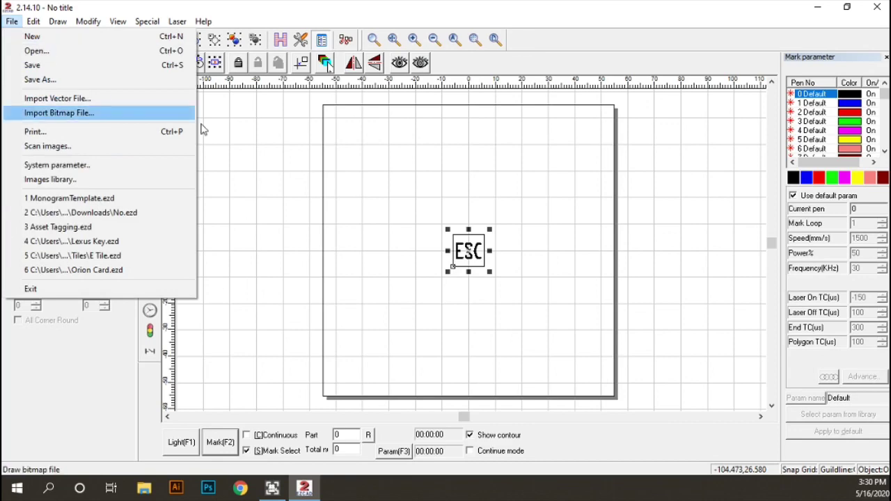
{"action": "left_click", "coordinate": [30, 289]}
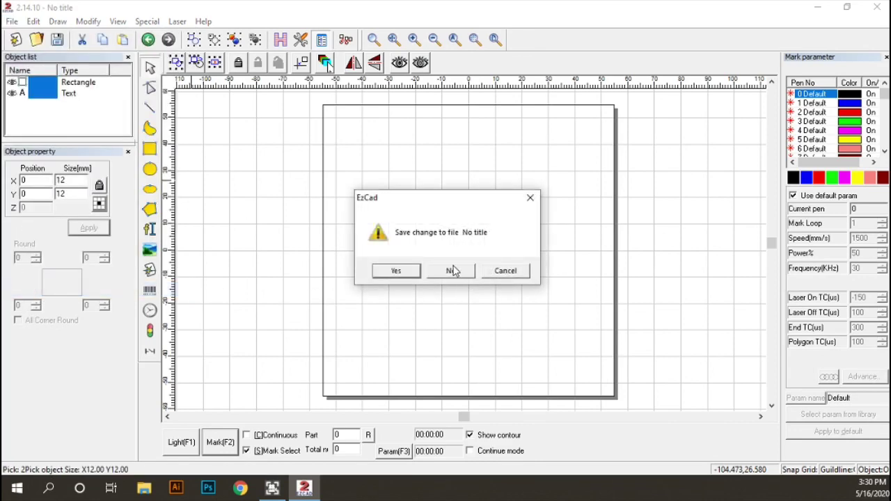
{"action": "left_click", "coordinate": [452, 271]}
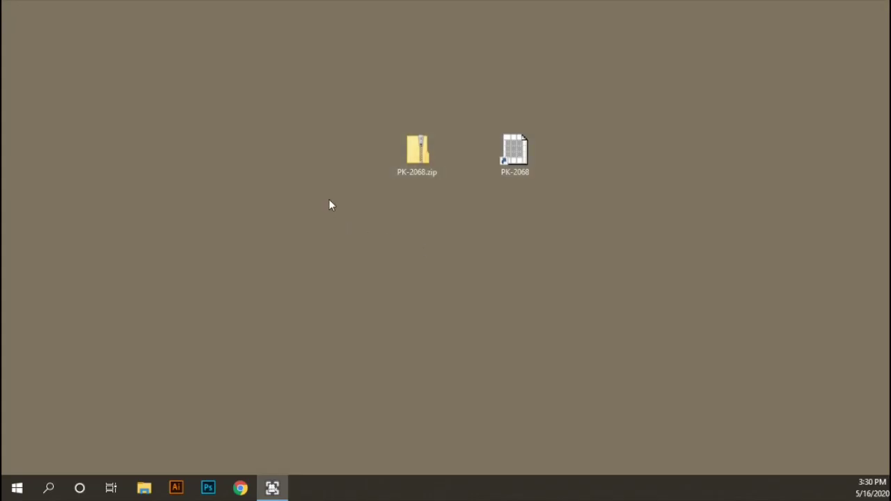